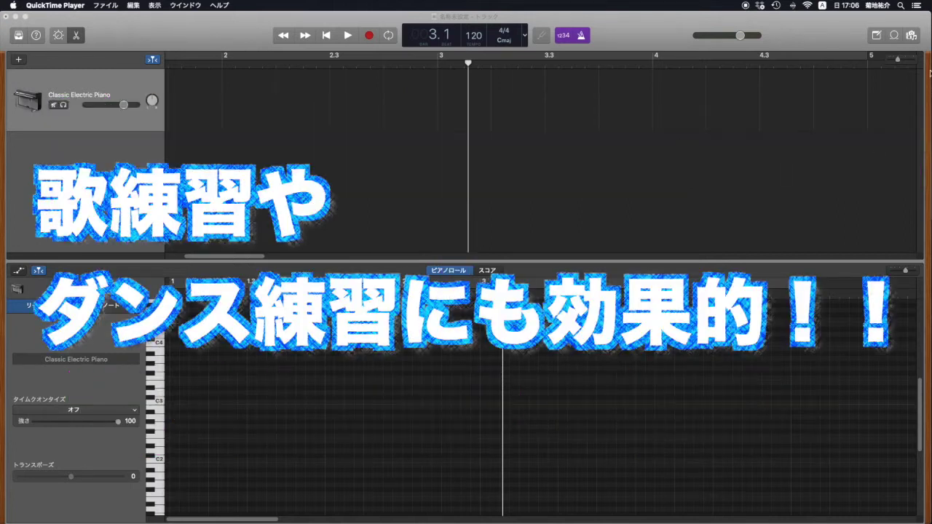
# Open the loop browser, add the Remix Conga Fever 09 loop on a new track just before bar 3, and play it
pyautogui.click(898, 38)
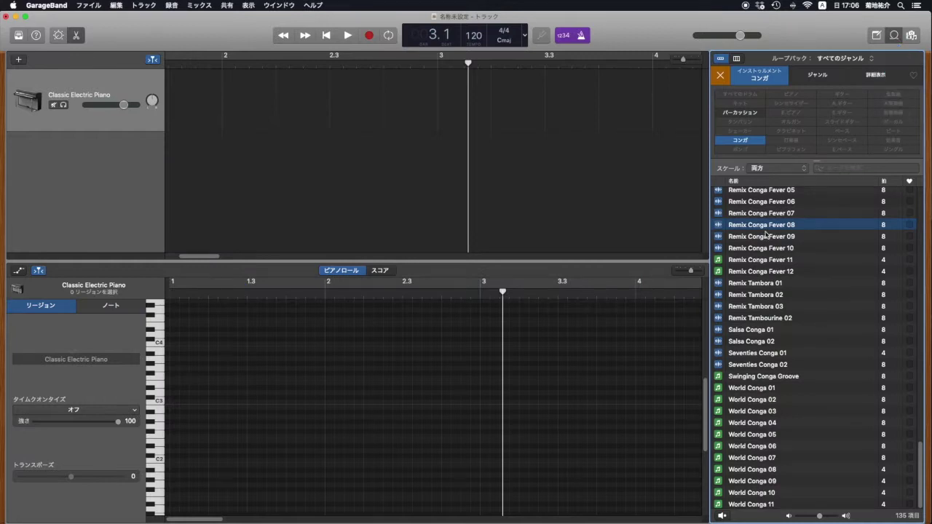
pyautogui.moveTo(773, 242); pyautogui.dragTo(359, 154)
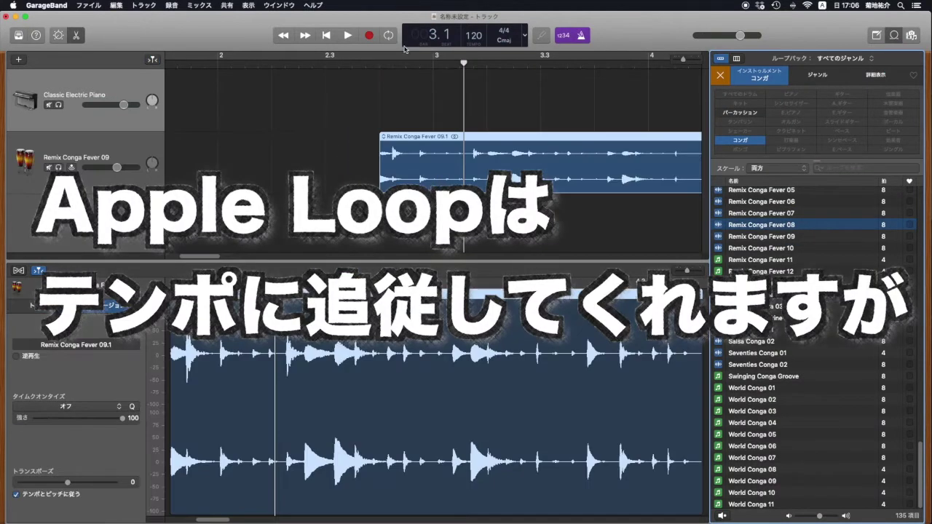
pyautogui.press('space')
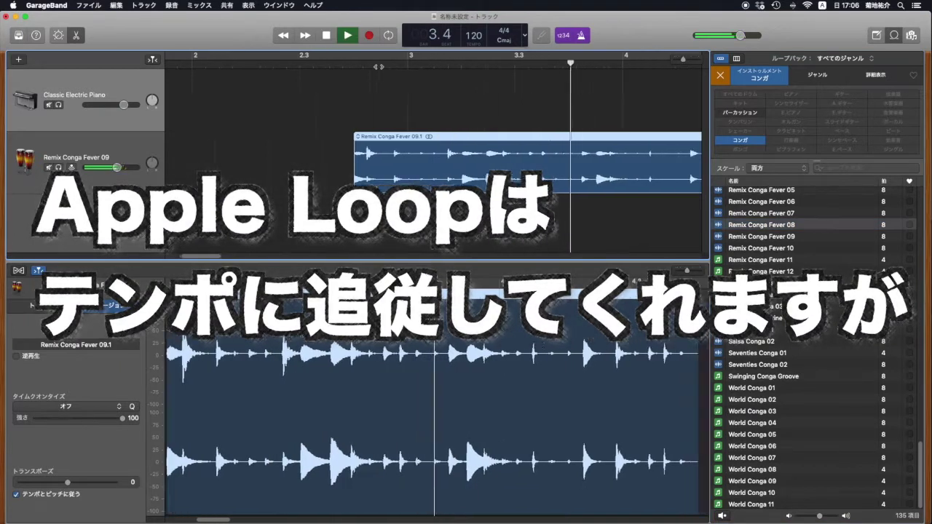
pyautogui.press('space')
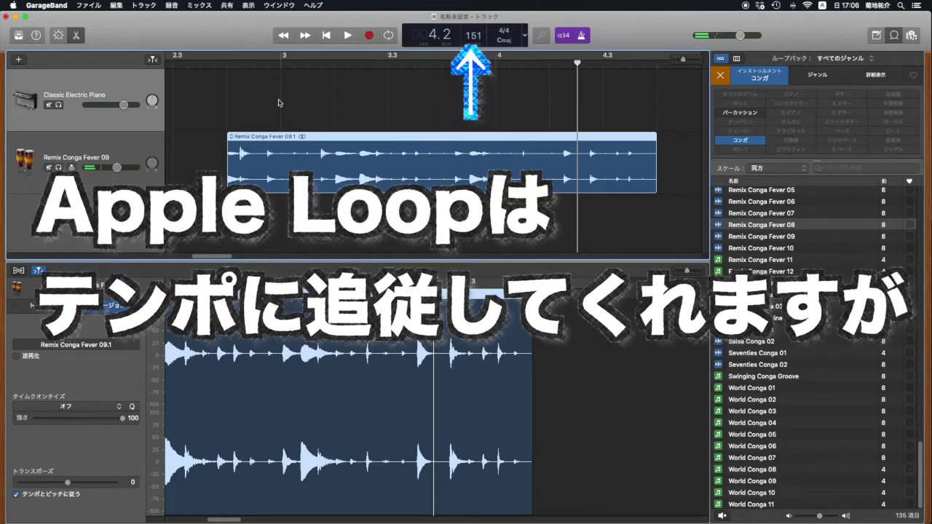
# Play the conga loop at 151 BPM, lower the project tempo to 90 and play the loop again
pyautogui.click(228, 59)
pyautogui.press('space')
pyautogui.press('space')
pyautogui.moveTo(474, 96); pyautogui.dragTo(473, 145)
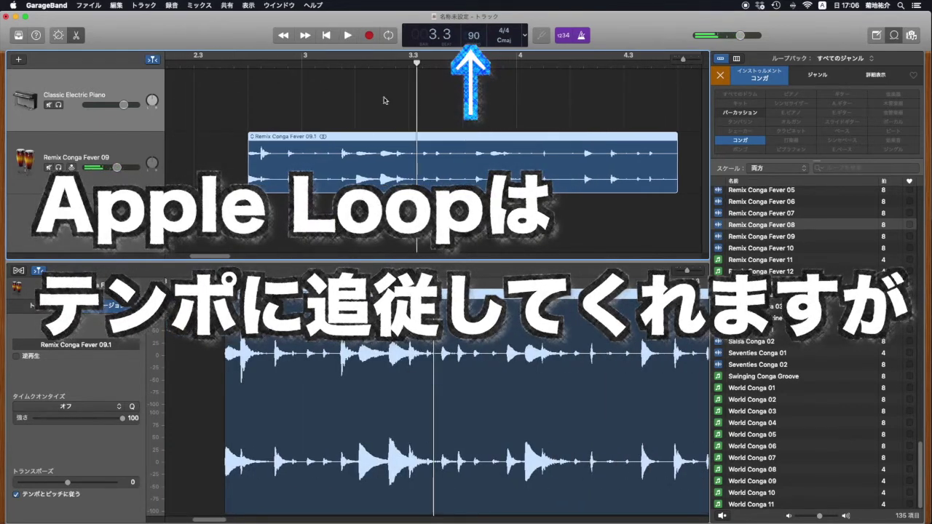
pyautogui.click(251, 74)
pyautogui.press('space')
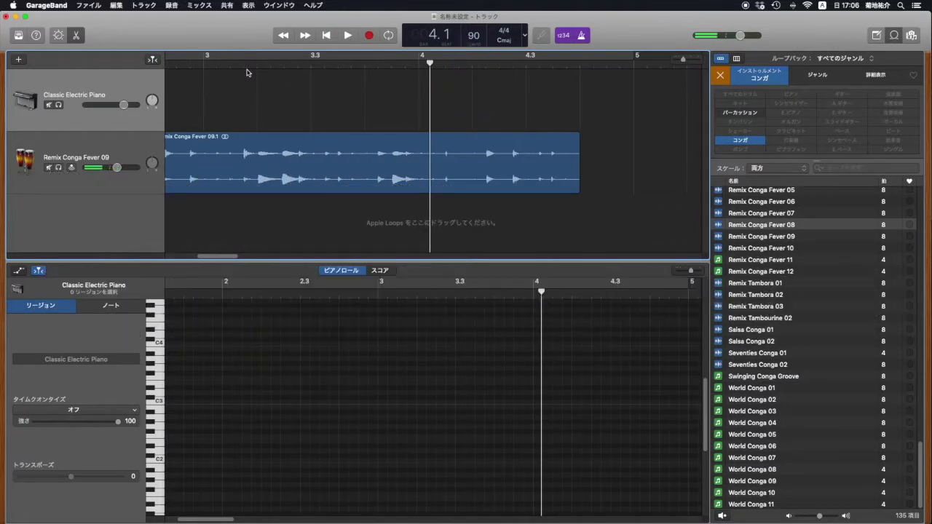
# Return the project tempo to 120 and delete the Remix Conga Fever 09 region from its track
pyautogui.click(432, 149)
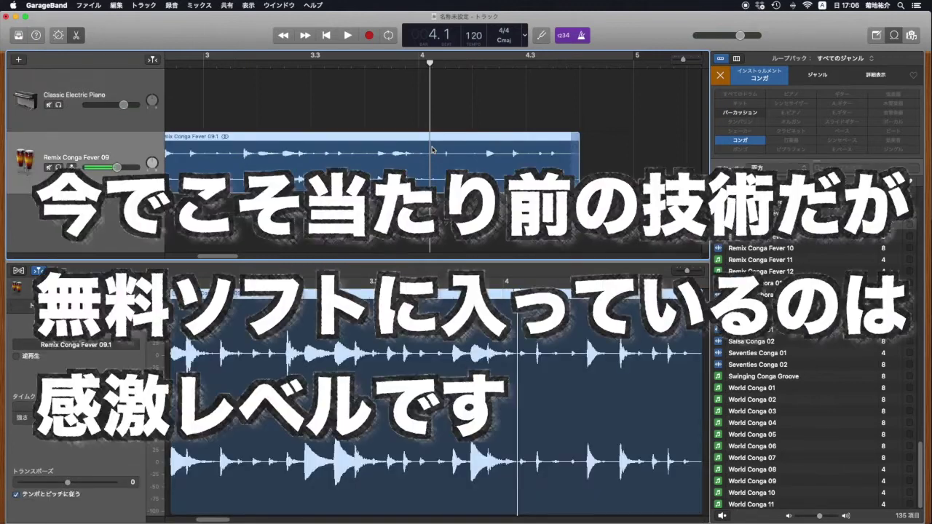
pyautogui.press('Delete')
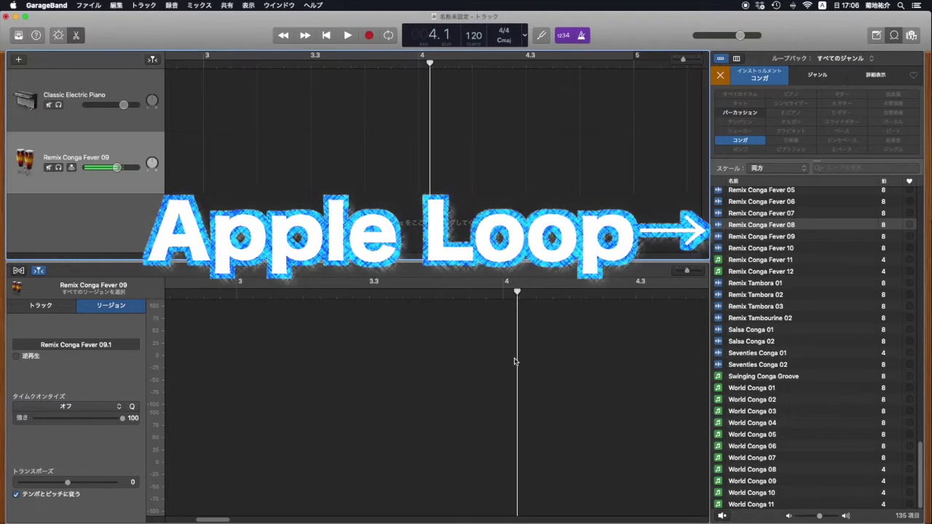
# Switch to the Finder window and import リア充になりたいMIX済.wav as a new audio track starting at bar 3
pyautogui.hotkey('ctrl', 'Up')
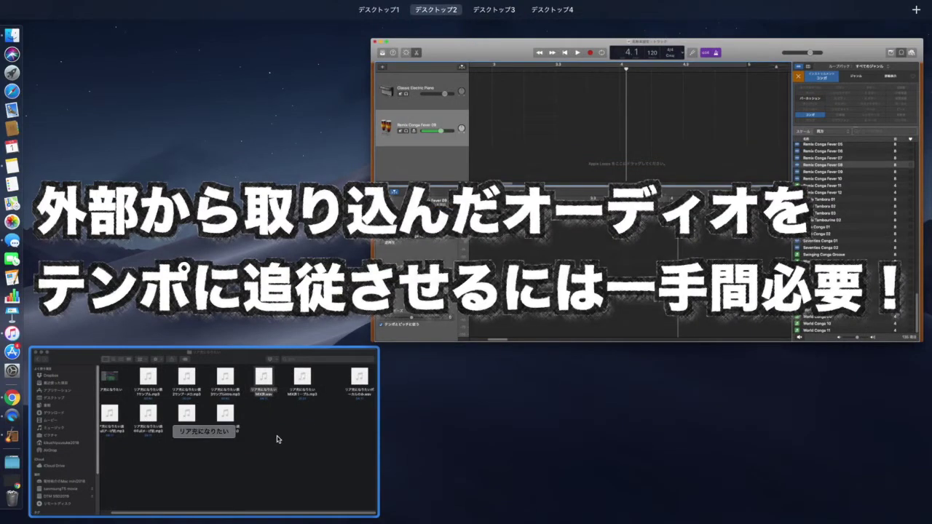
pyautogui.hotkey('ctrl', 'Up')
pyautogui.click(277, 439)
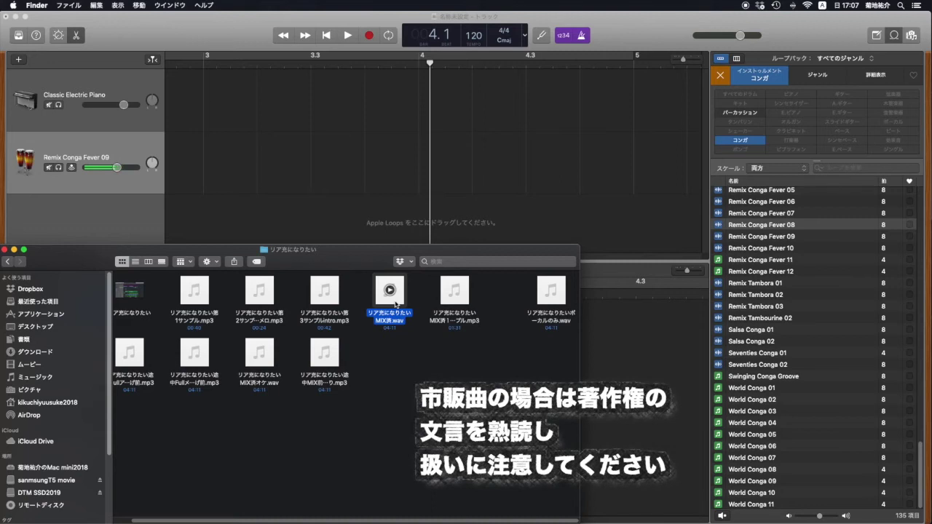
pyautogui.moveTo(396, 304); pyautogui.dragTo(204, 231)
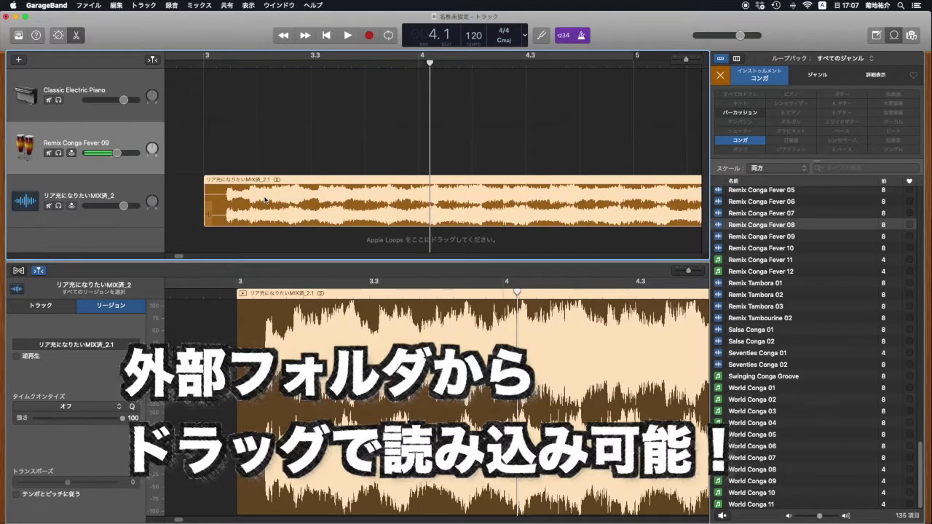
# Play the imported song from bar 4 and return the playhead to the beginning of its region
pyautogui.press('space')
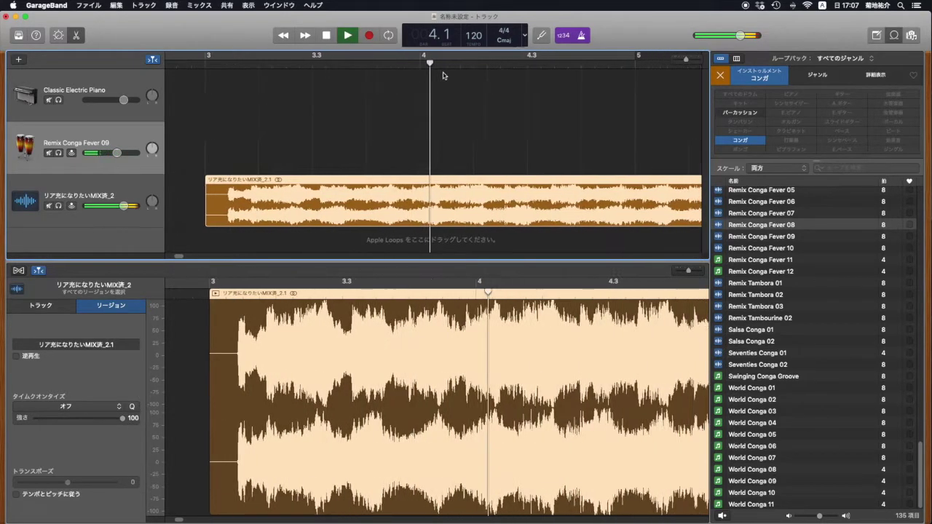
pyautogui.press('space')
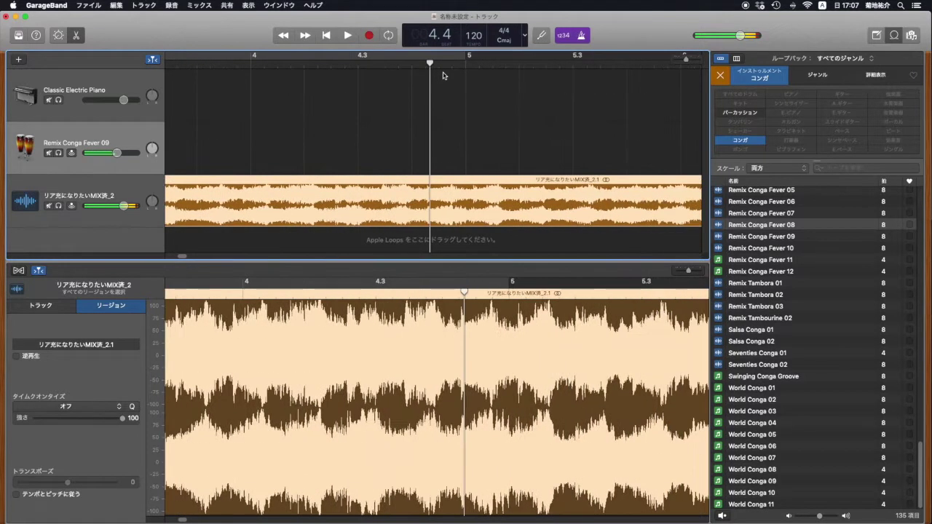
pyautogui.hscroll(-8, 443, 75)
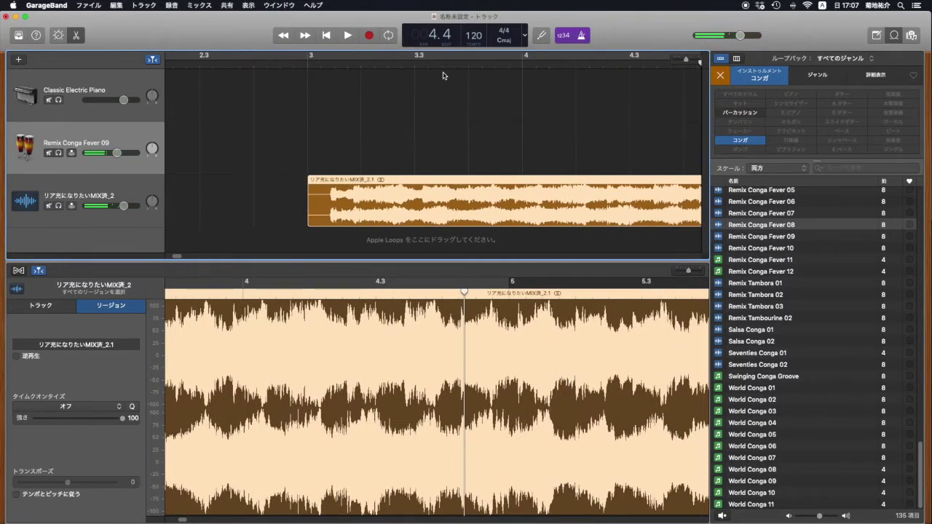
pyautogui.click(321, 63)
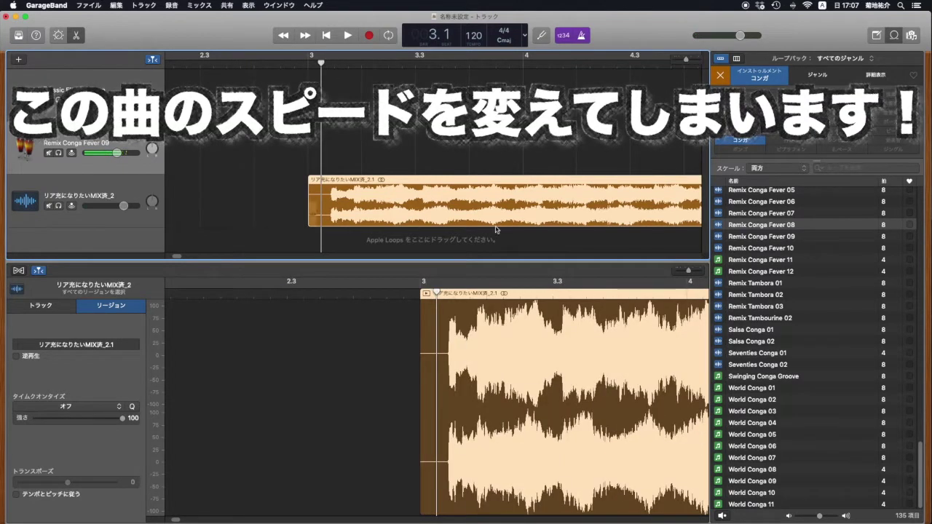
# Hide the audio editor, raise the project tempo to 204 and play the imported song to check its speed
pyautogui.press('e')
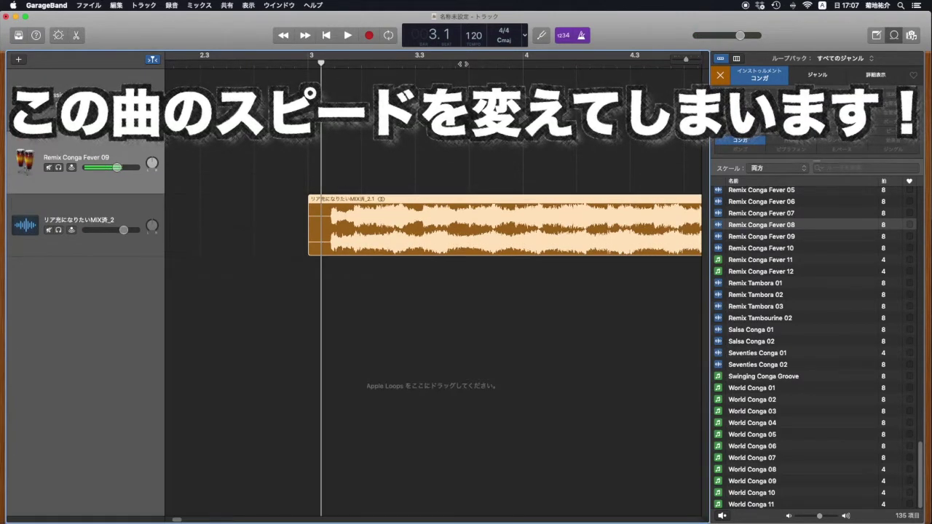
pyautogui.moveTo(474, 35); pyautogui.dragTo(460, 188)
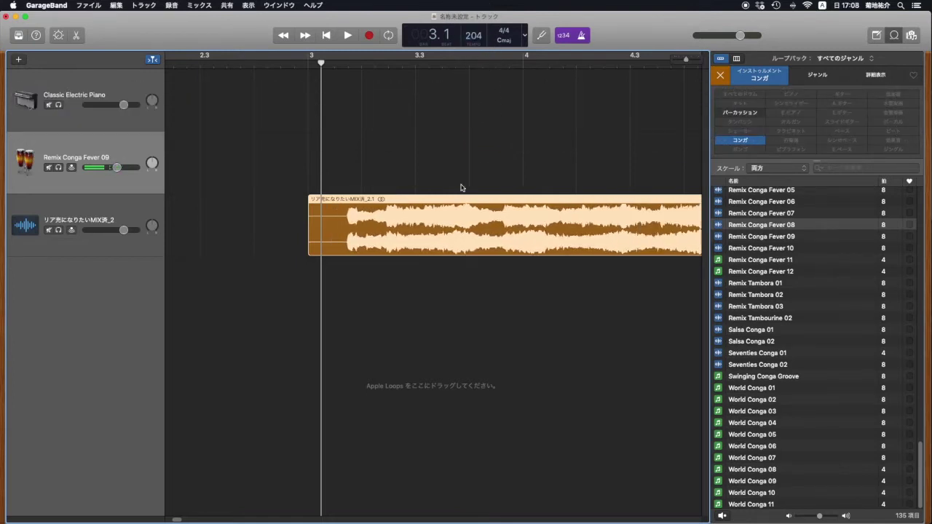
pyautogui.press('space')
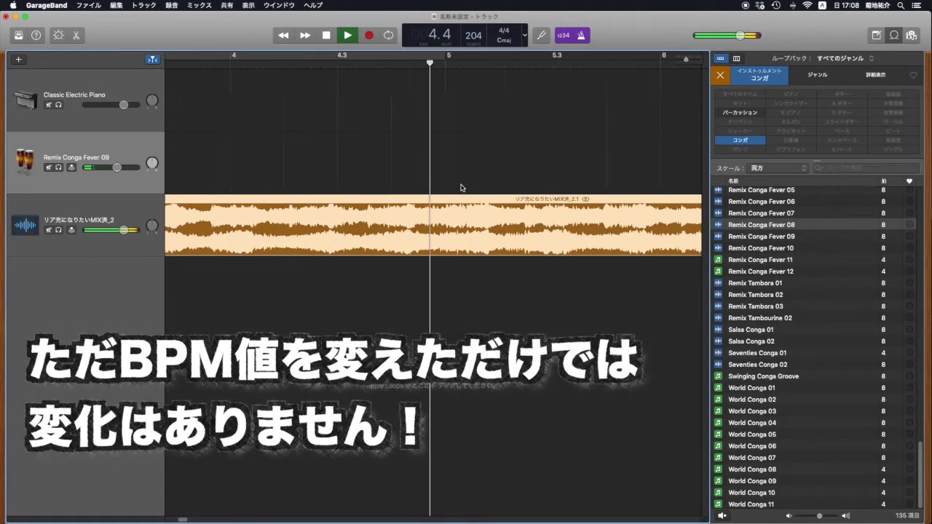
pyautogui.hscroll(-5, 462, 187)
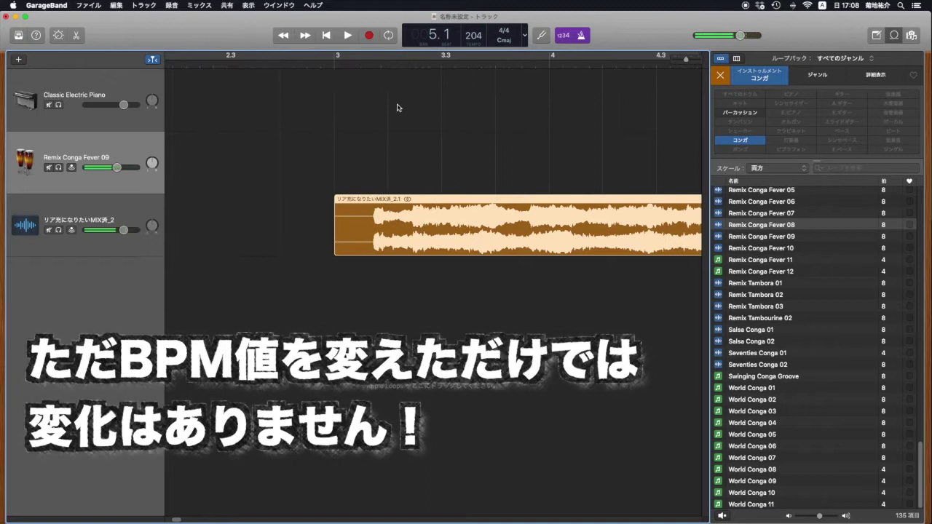
# Set the project tempo to 168 and enable Flex for the imported song in the audio editor
pyautogui.moveTo(468, 34); pyautogui.dragTo(461, 87)
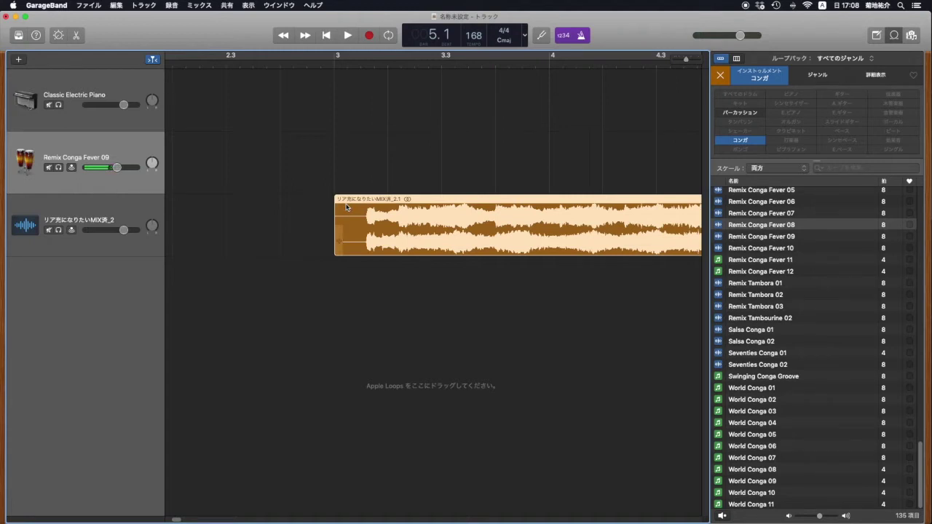
pyautogui.hscroll(3, 346, 207)
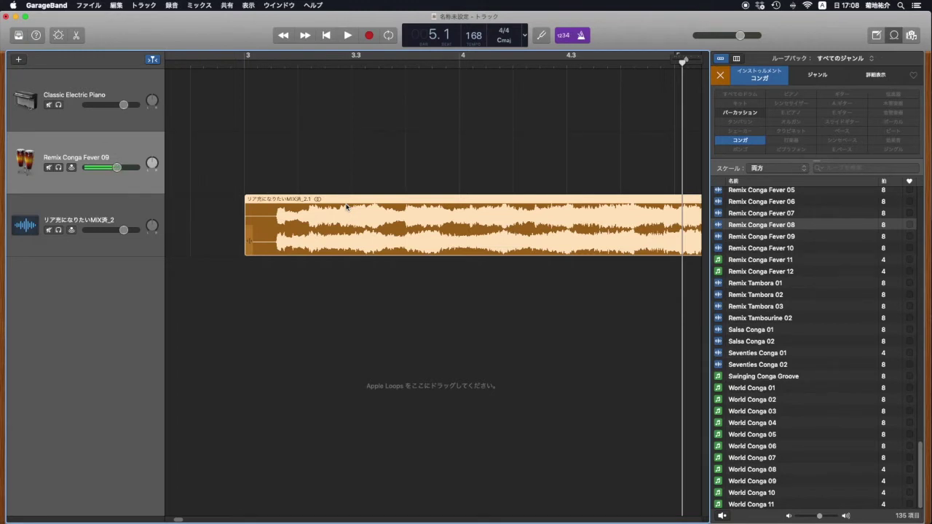
pyautogui.doubleClick(345, 206)
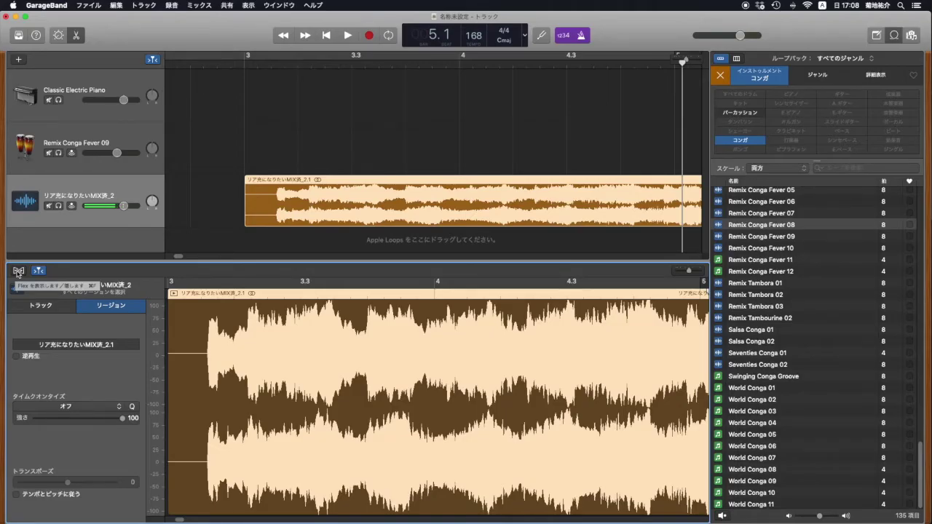
pyautogui.click(18, 271)
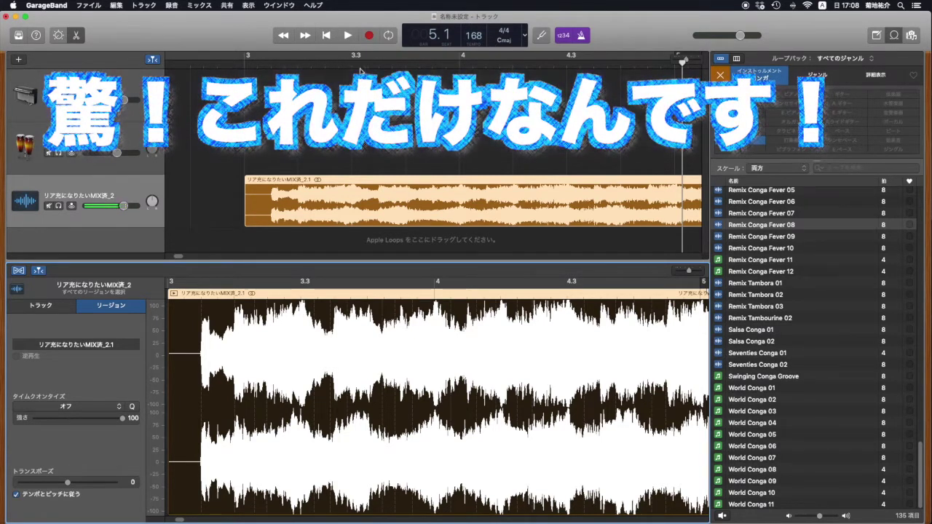
# Play the Flex-enabled song from the beginning of its region to hear it at the current tempo
pyautogui.click(264, 64)
pyautogui.press('space')
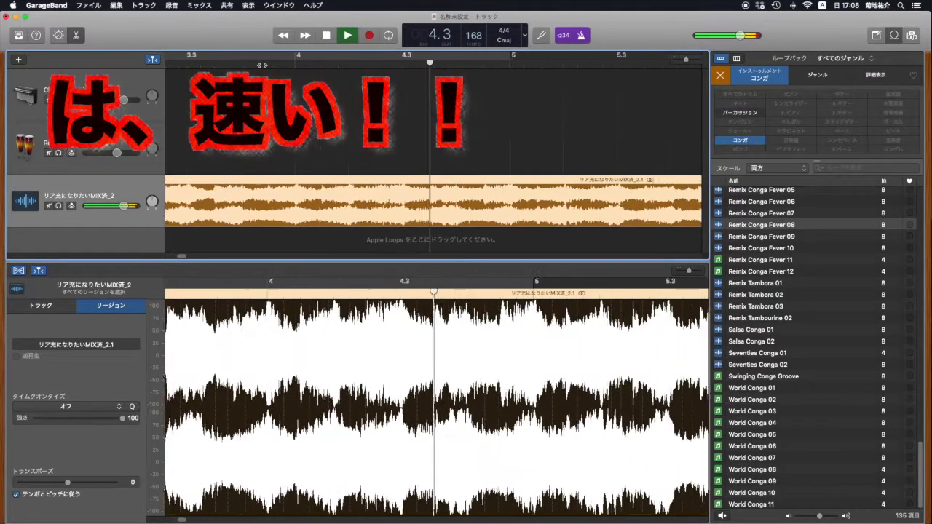
pyautogui.press('space')
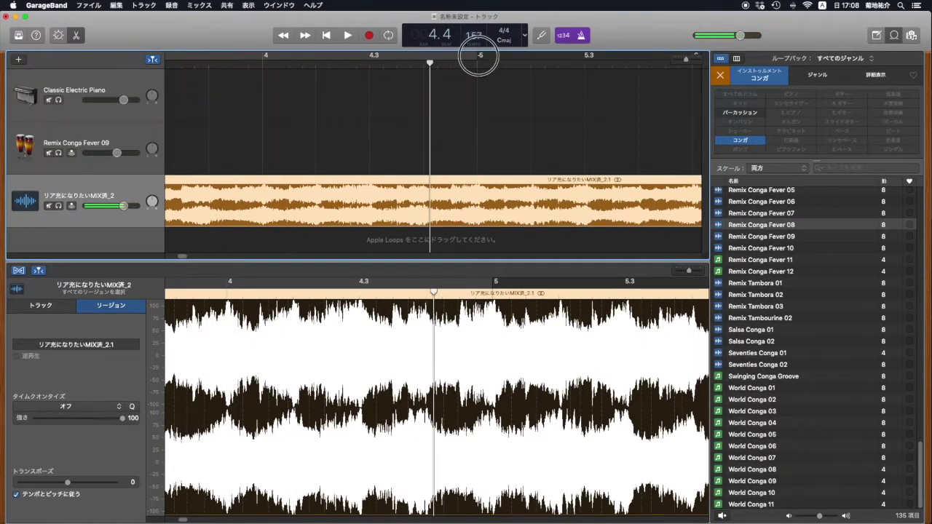
# Lower the project tempo to 92 and play the song at the slower speed
pyautogui.click(480, 135)
pyautogui.press('space')
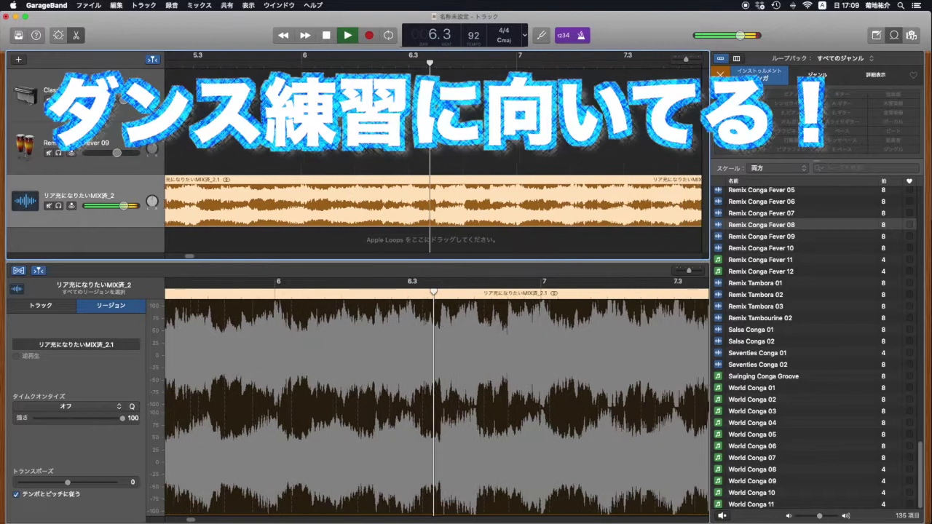
pyautogui.press('space')
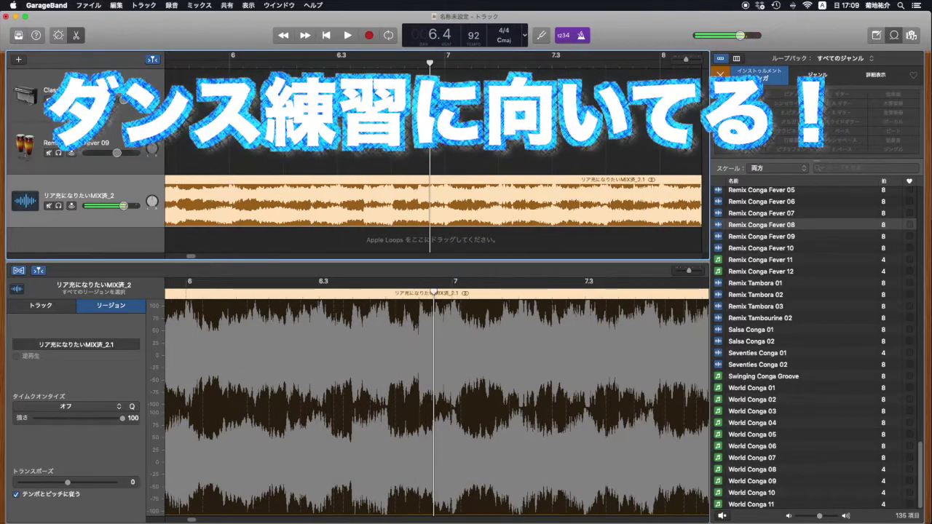
# Add the Remix Conga Fever 08 loop on a new track at bar 3, aligned with the start of the song
pyautogui.scroll(-5, 456, 126)
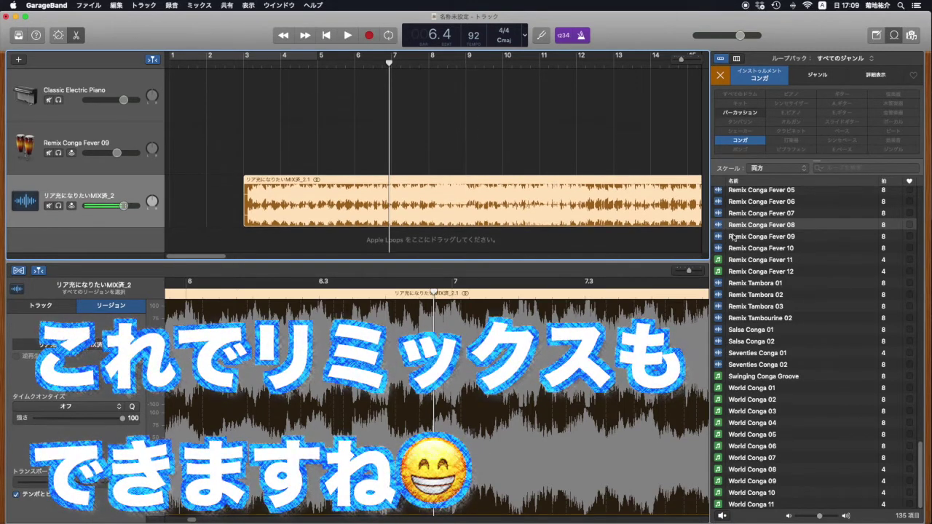
pyautogui.moveTo(761, 224); pyautogui.dragTo(248, 238)
pyautogui.scroll(5, 265, 137)
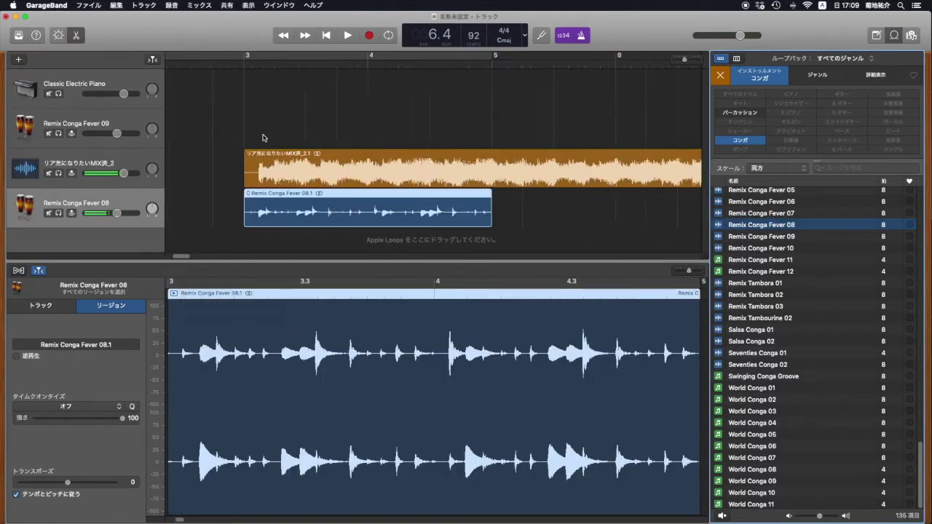
# Play the song with the conga loop from bar 3 and raise the Remix Conga Fever 08 track volume
pyautogui.click(272, 66)
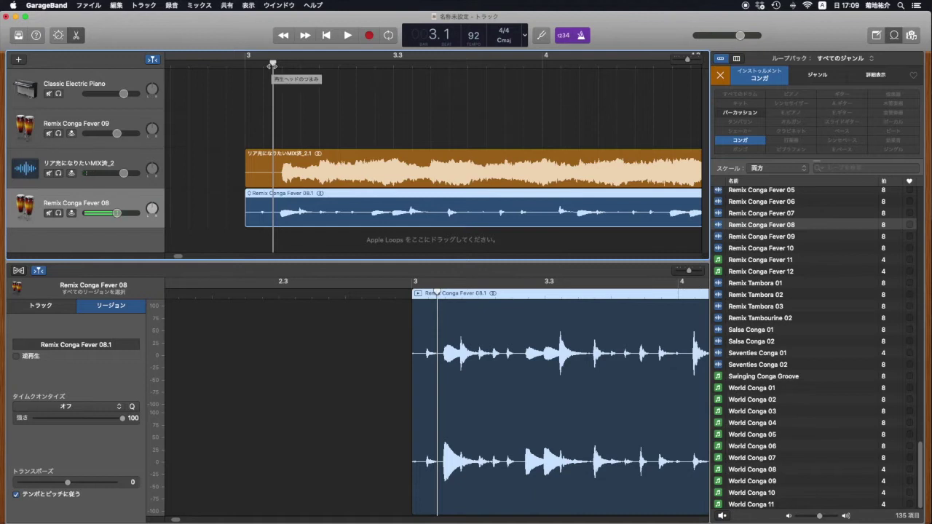
pyautogui.press('space')
pyautogui.moveTo(119, 213); pyautogui.dragTo(147, 217)
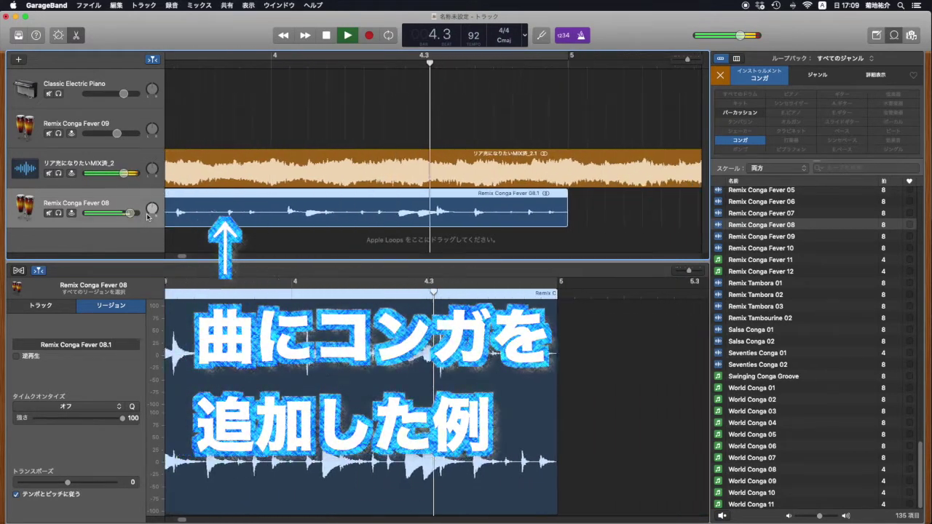
pyautogui.press('space')
# Transpose the Remix Conga Fever 08 region up 8 semitones
pyautogui.hscroll(-8, 347, 166)
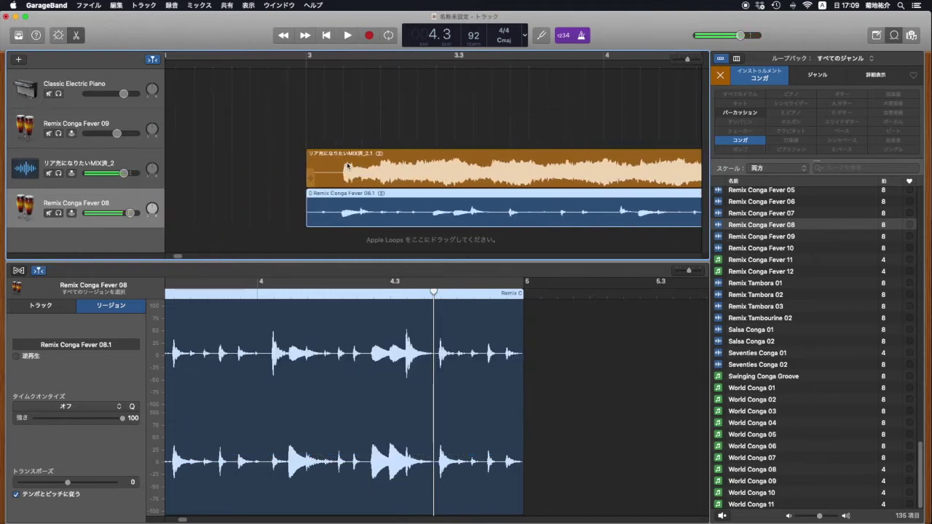
pyautogui.scroll(-10, 347, 166)
pyautogui.scroll(4, 347, 166)
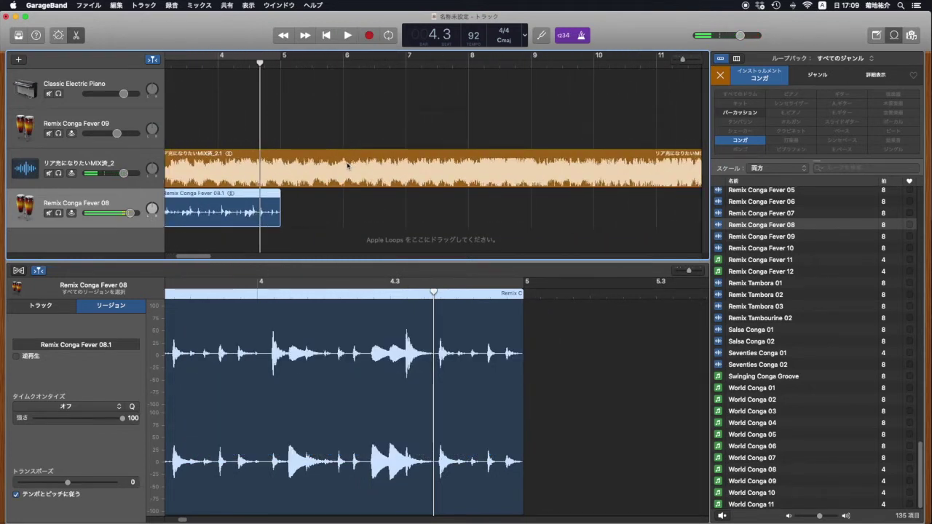
pyautogui.hscroll(-5, 347, 166)
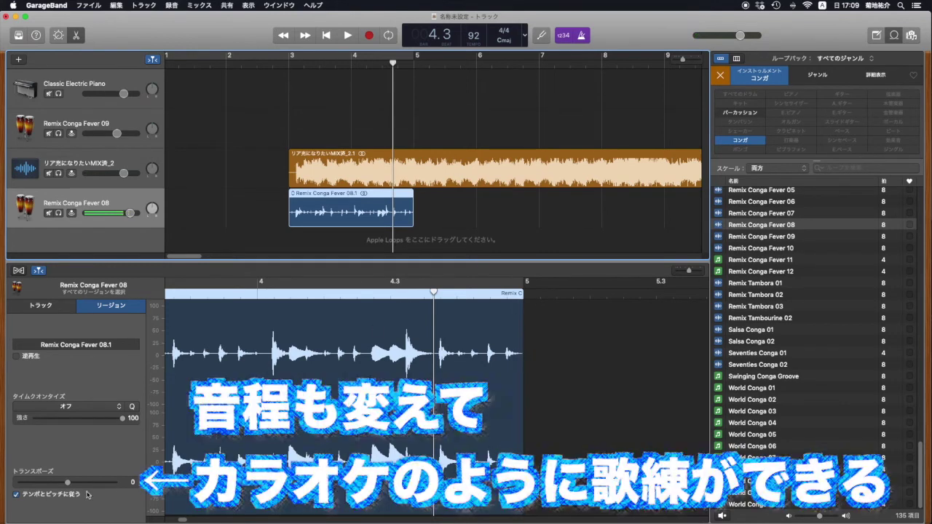
pyautogui.moveTo(67, 482); pyautogui.dragTo(93, 485)
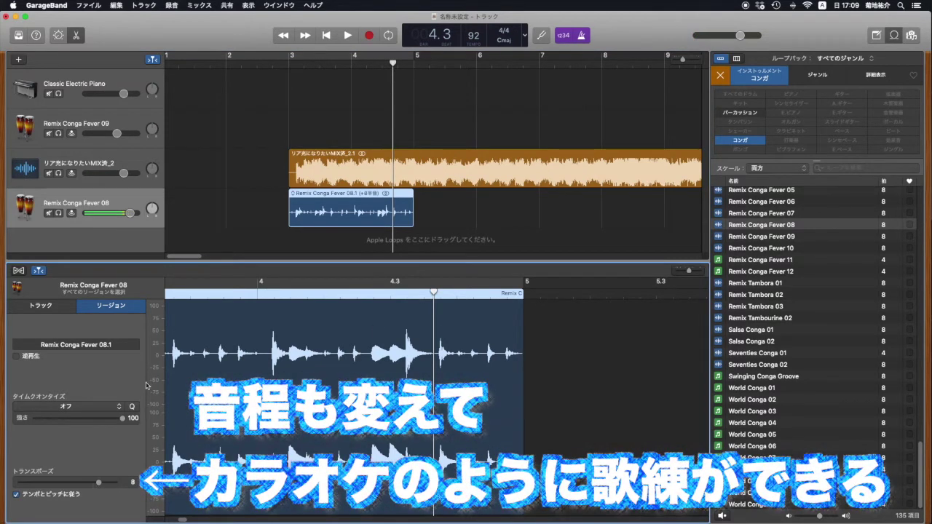
# Transpose the imported song region up 8 semitones, play it, and reduce the transposition to 2 semitones
pyautogui.click(107, 164)
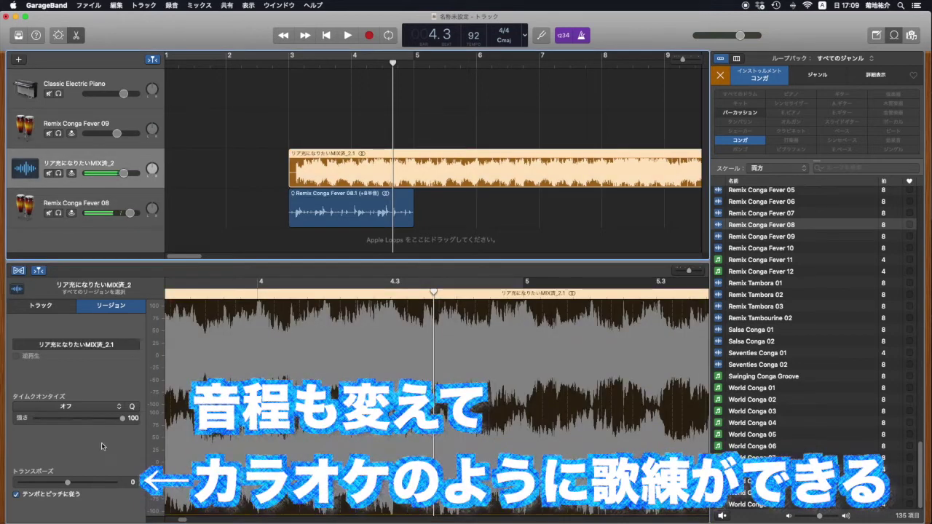
pyautogui.moveTo(80, 484); pyautogui.dragTo(103, 487)
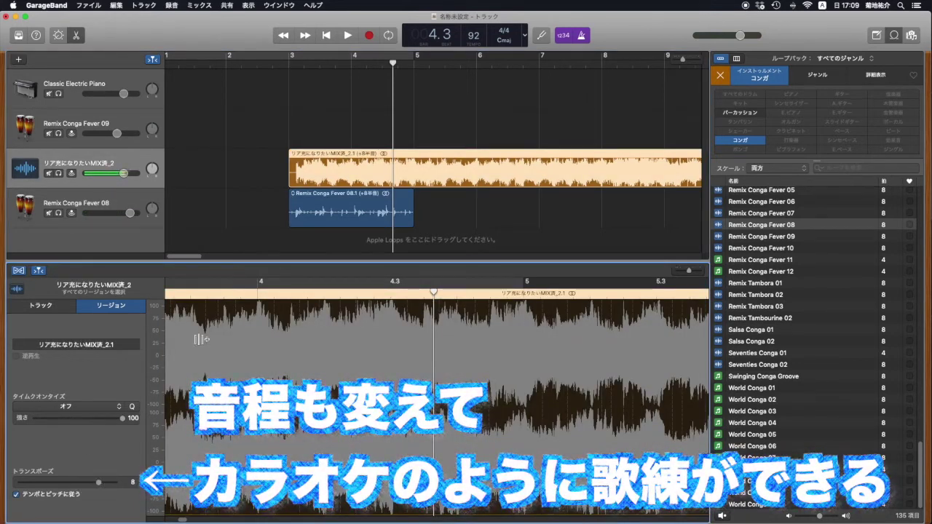
pyautogui.press('space')
pyautogui.moveTo(98, 482); pyautogui.dragTo(80, 482)
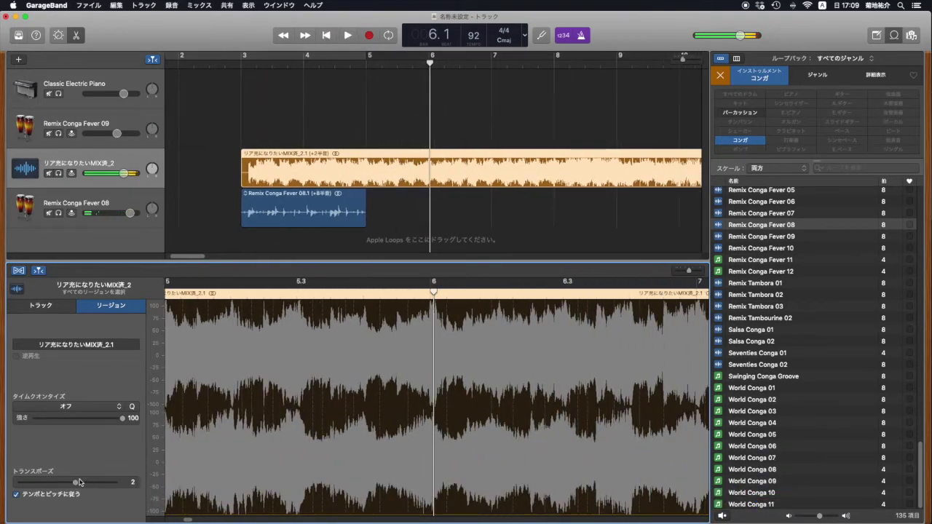
pyautogui.press('space')
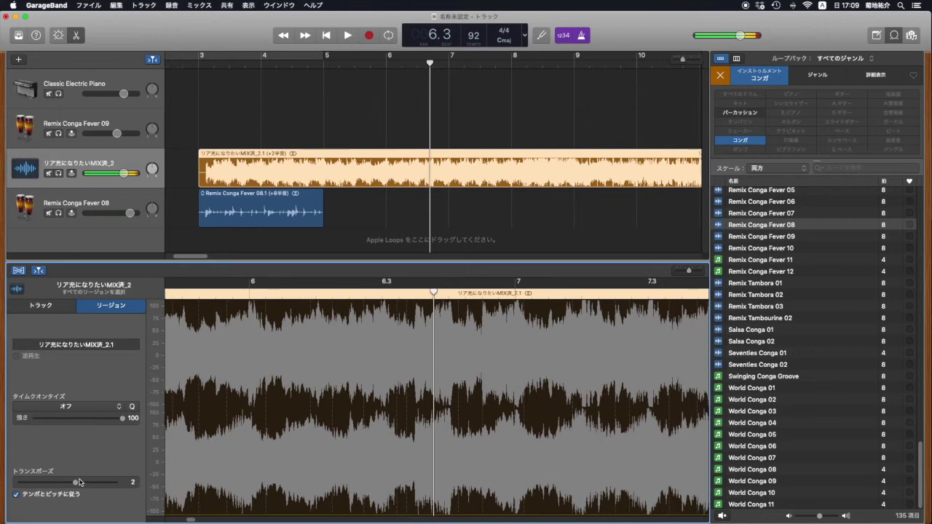